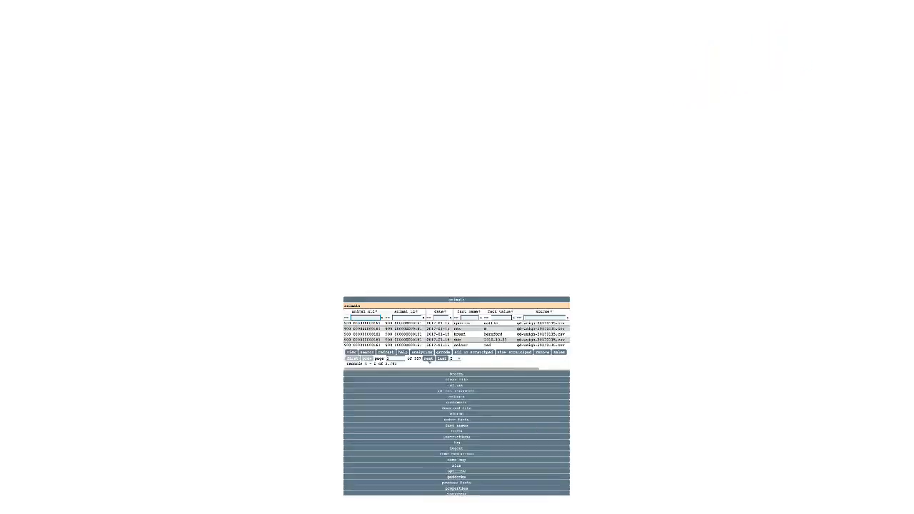
- Page through the records (next, first, last, page 2), then show 10 records per page
{"action": "left_click", "coordinate": [331, 353]}
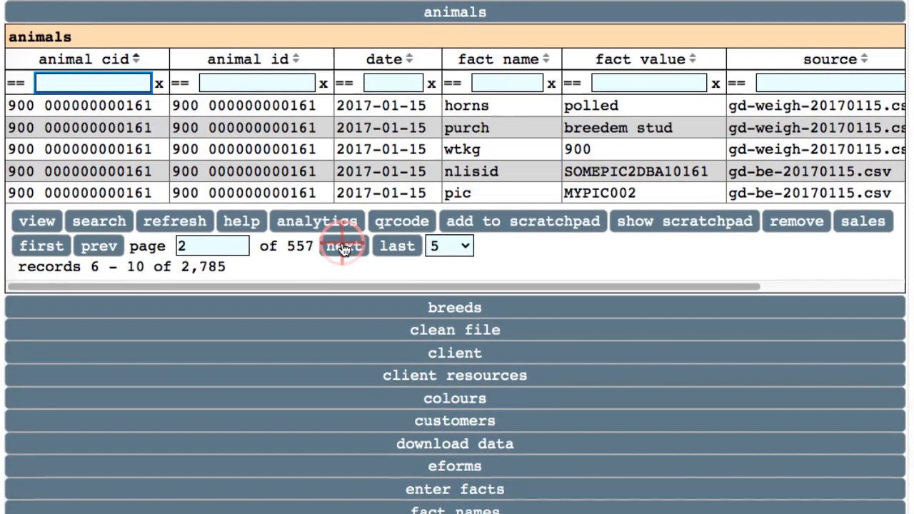
{"action": "left_click", "coordinate": [98, 246]}
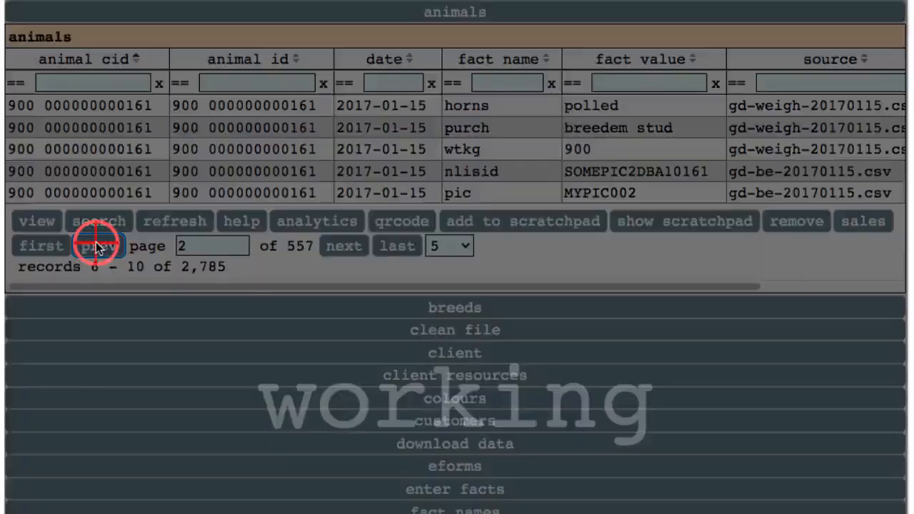
{"action": "left_click", "coordinate": [379, 248]}
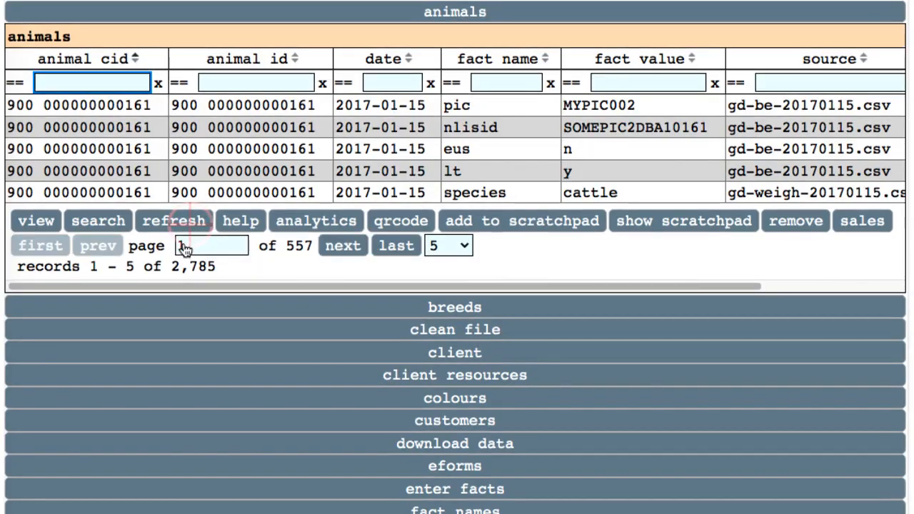
{"action": "left_click", "coordinate": [184, 246]}
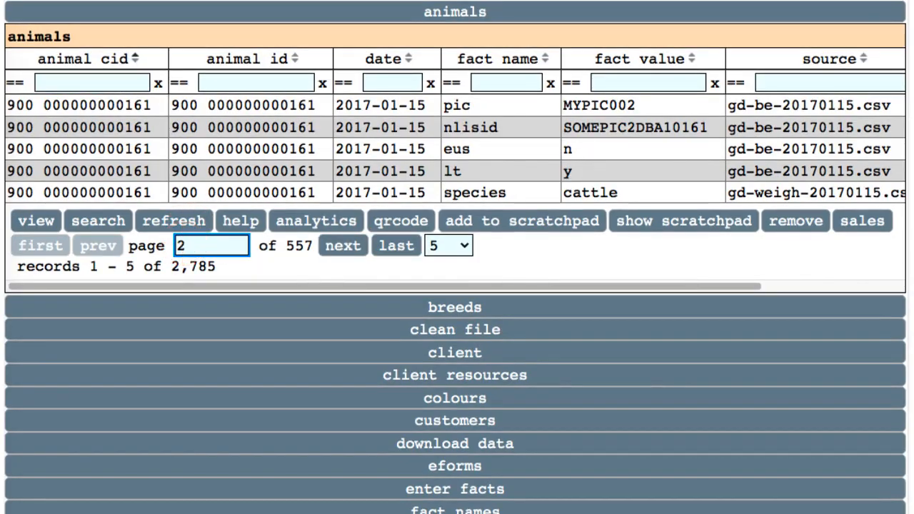
{"action": "key", "text": "Return"}
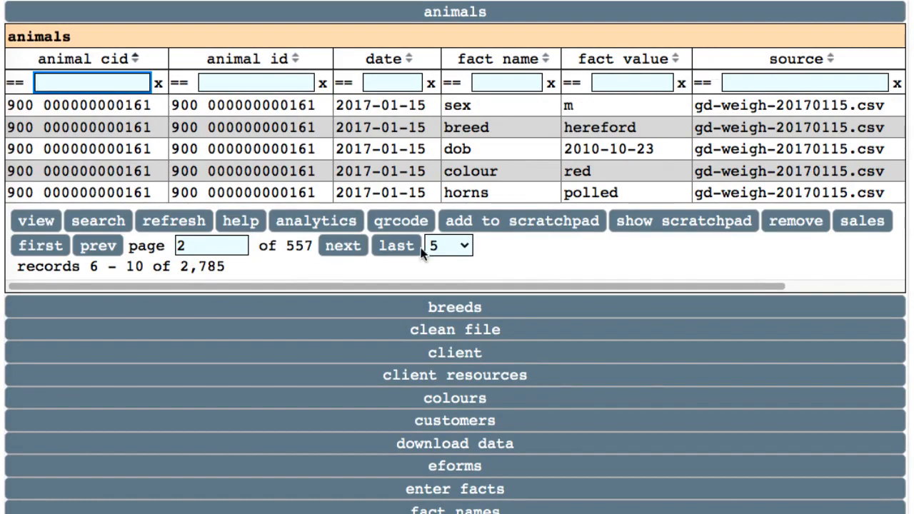
{"action": "left_click", "coordinate": [461, 245]}
{"action": "left_click", "coordinate": [450, 265]}
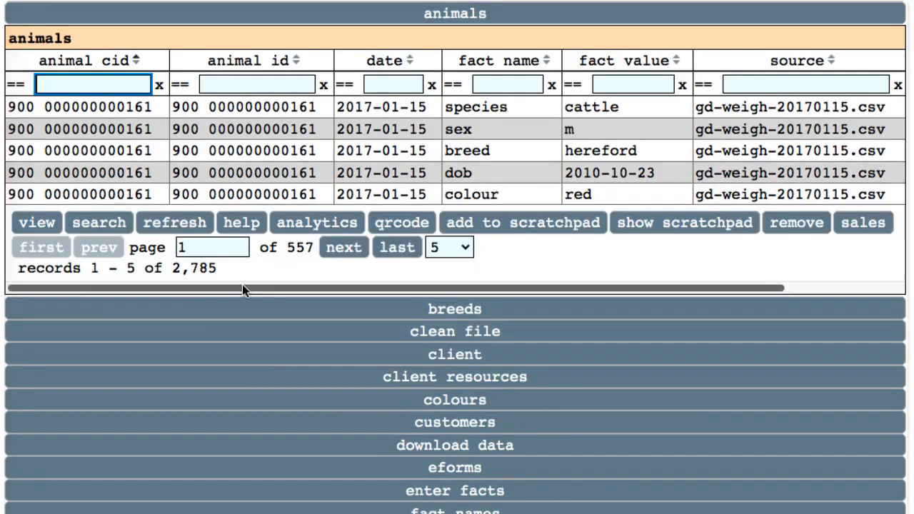
- Move the fact name column before date, then move date back before fact name
{"action": "left_click_drag", "start_coordinate": [242, 284], "coordinate": [147, 286]}
{"action": "left_click_drag", "start_coordinate": [503, 62], "coordinate": [381, 69]}
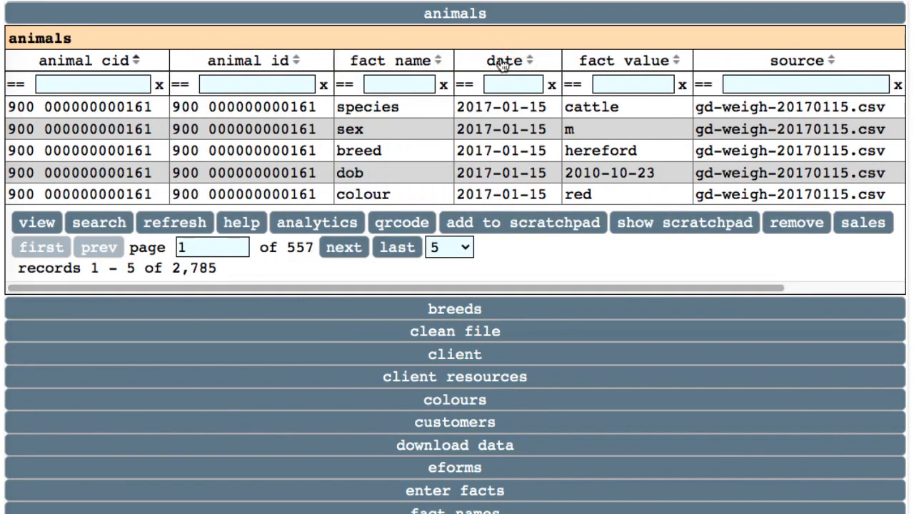
{"action": "left_click_drag", "start_coordinate": [503, 62], "coordinate": [352, 74]}
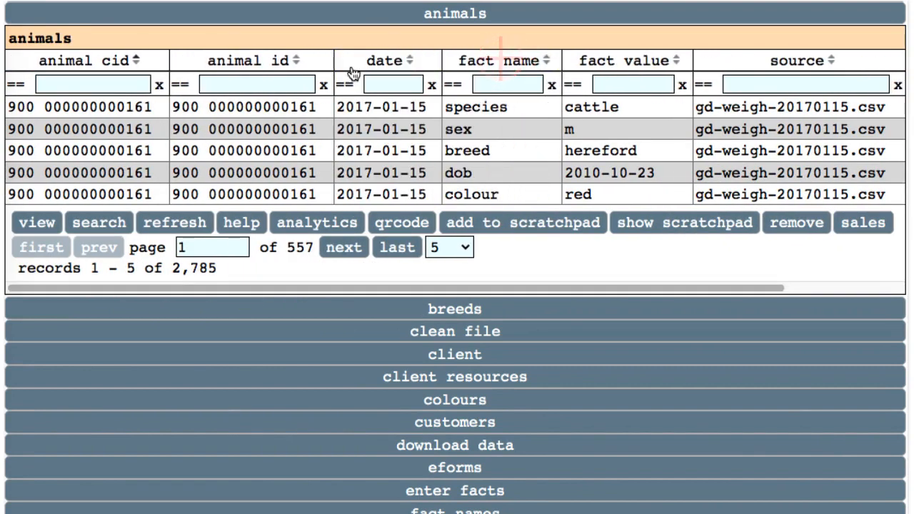
- Filter the date column to 2017
{"action": "left_click", "coordinate": [403, 86]}
{"action": "type", "text": "2017"}
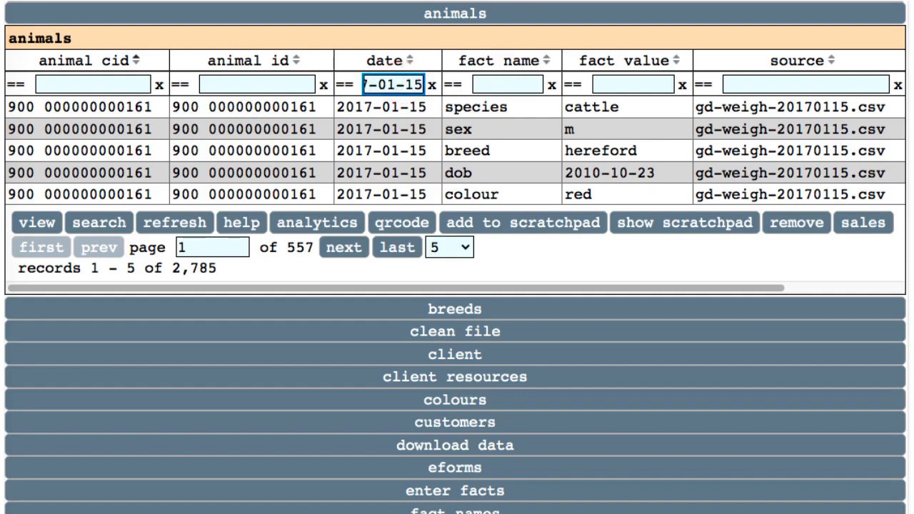
{"action": "key", "text": "Return"}
- Widen the date column and sort by date ascending, descending, then ascending again
{"action": "left_click_drag", "start_coordinate": [438, 56], "coordinate": [507, 56]}
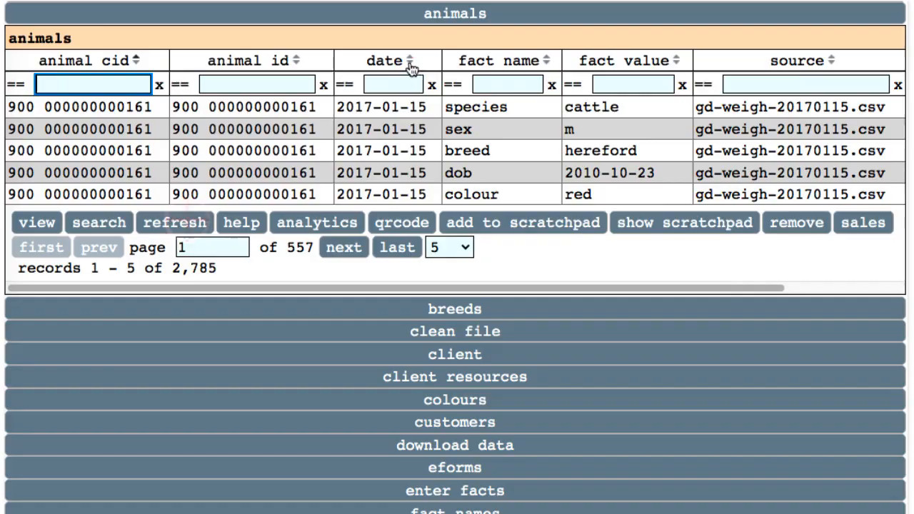
{"action": "left_click", "coordinate": [410, 59]}
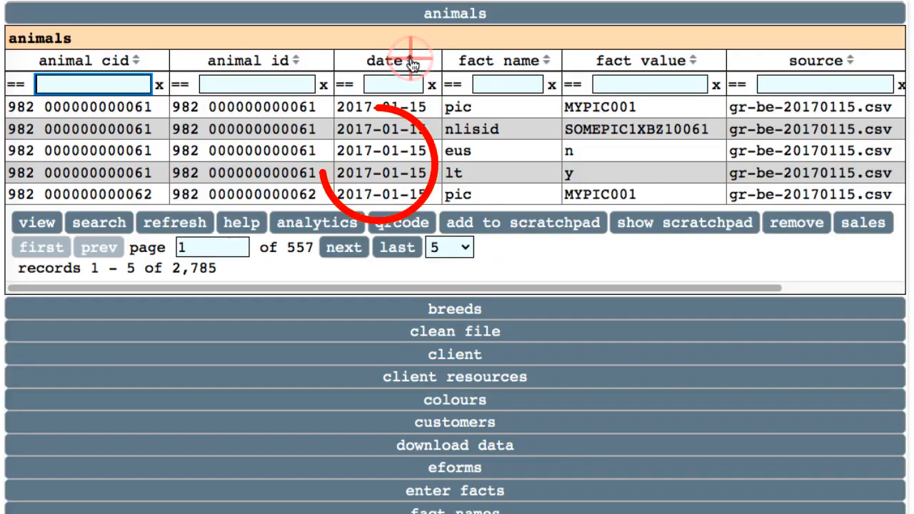
{"action": "left_click", "coordinate": [410, 61]}
{"action": "left_click", "coordinate": [411, 62]}
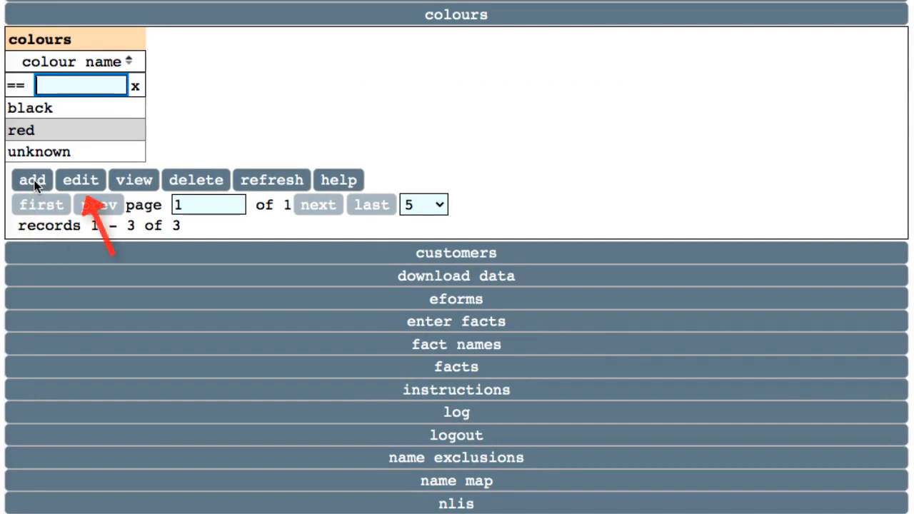
{"action": "left_click", "coordinate": [32, 181]}
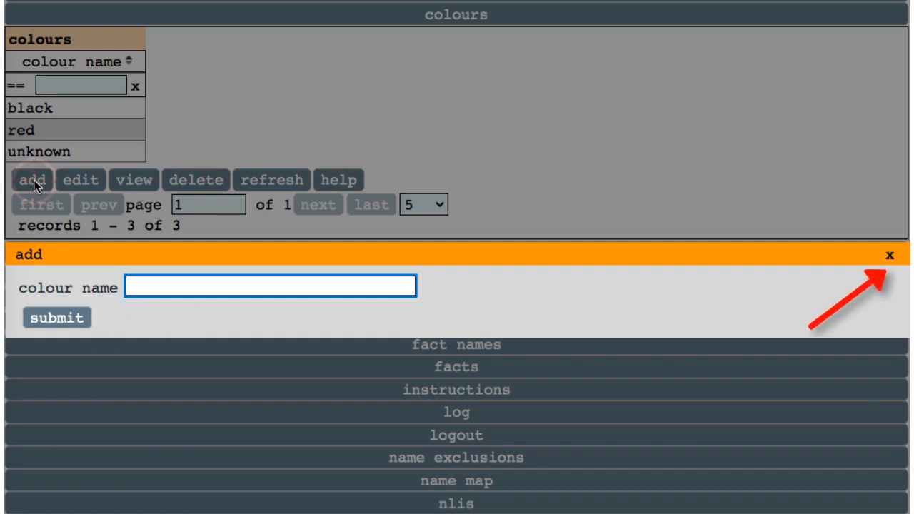
{"action": "left_click", "coordinate": [34, 180]}
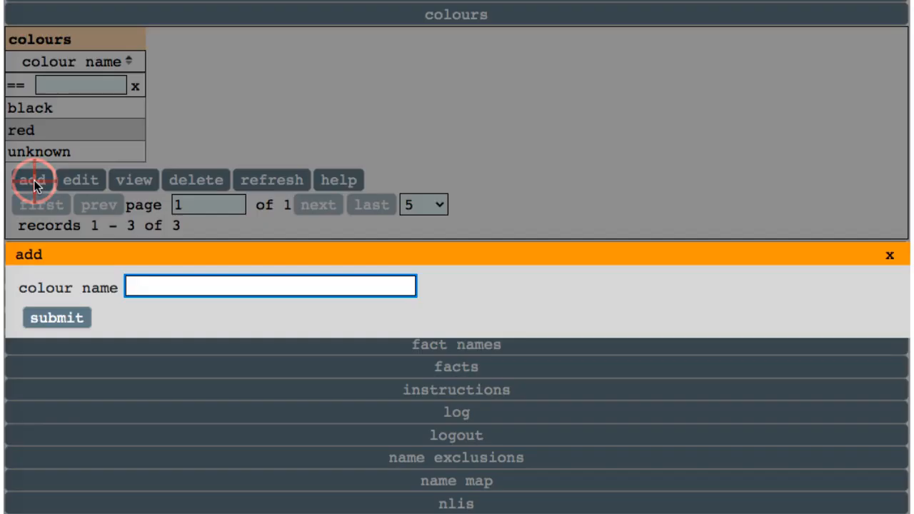
{"action": "type", "text": "brown"}
{"action": "left_click", "coordinate": [64, 316]}
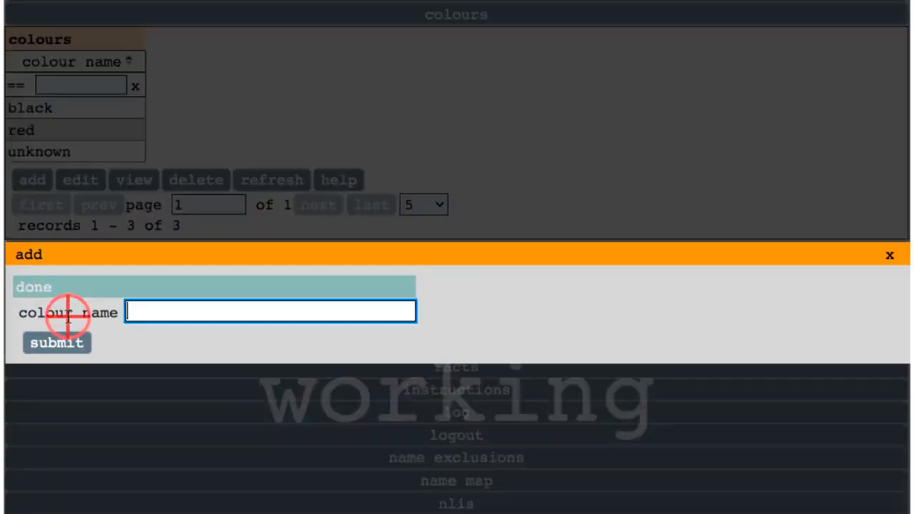
{"action": "left_click", "coordinate": [888, 255]}
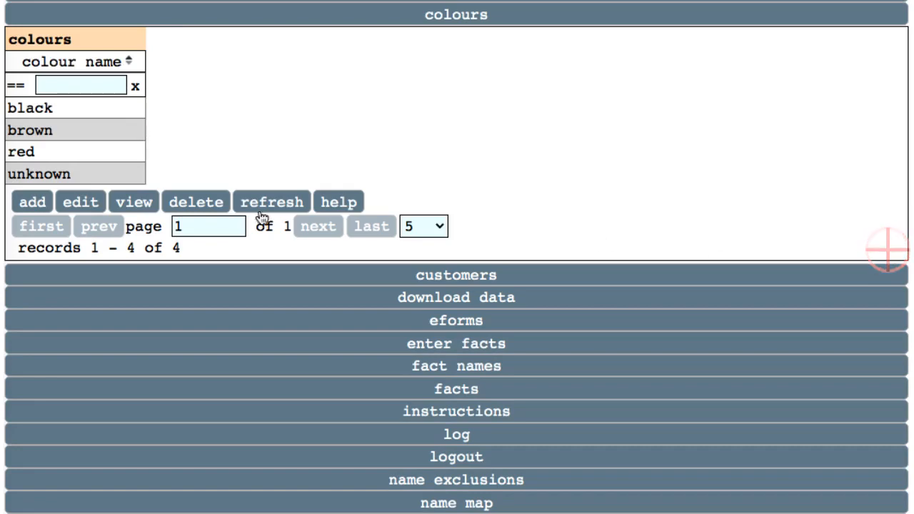
{"action": "left_click", "coordinate": [80, 202]}
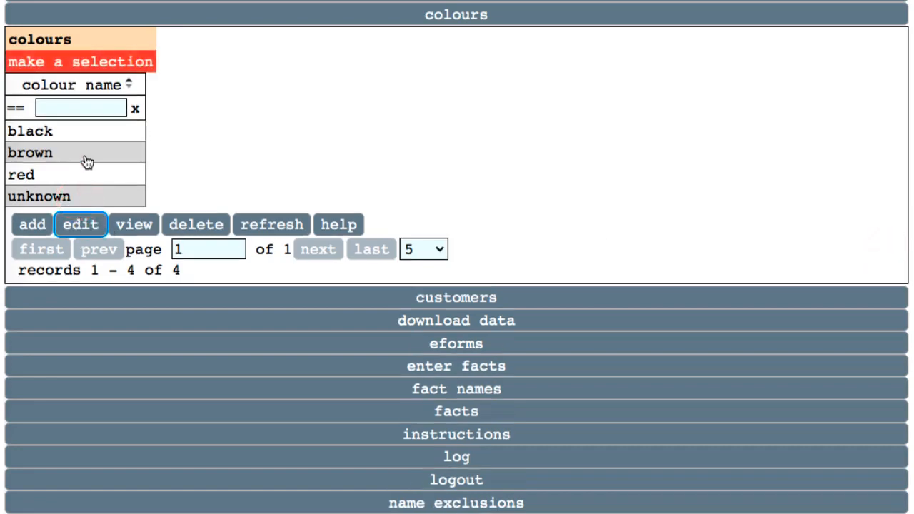
{"action": "left_click", "coordinate": [84, 157]}
{"action": "left_click", "coordinate": [81, 202]}
{"action": "type", "text": "gray"}
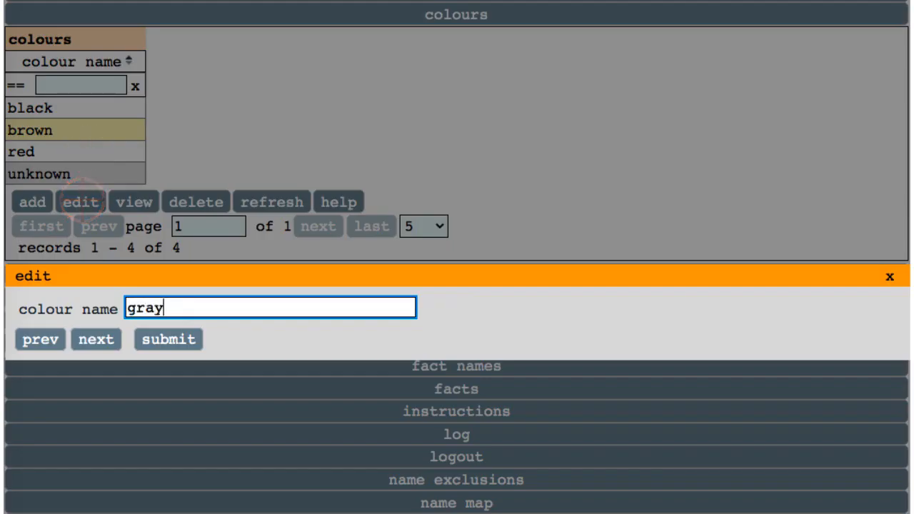
{"action": "left_click", "coordinate": [166, 339]}
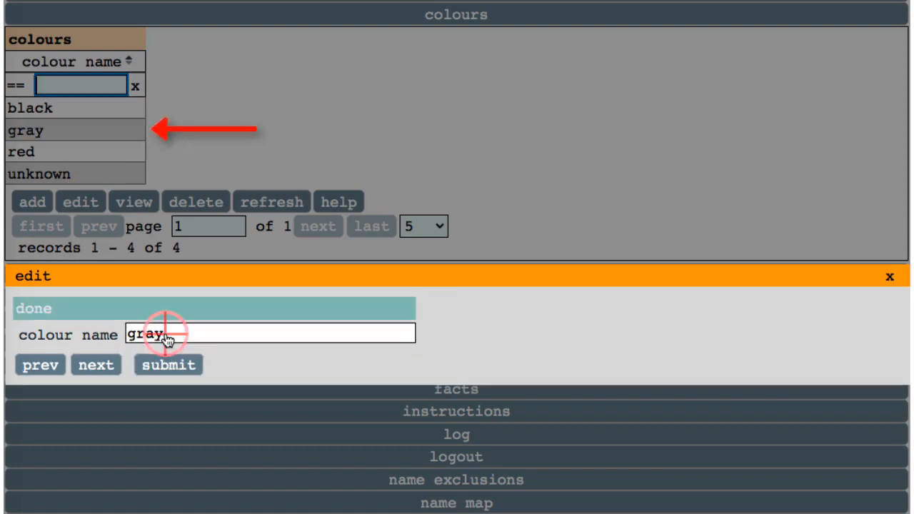
{"action": "left_click", "coordinate": [889, 276]}
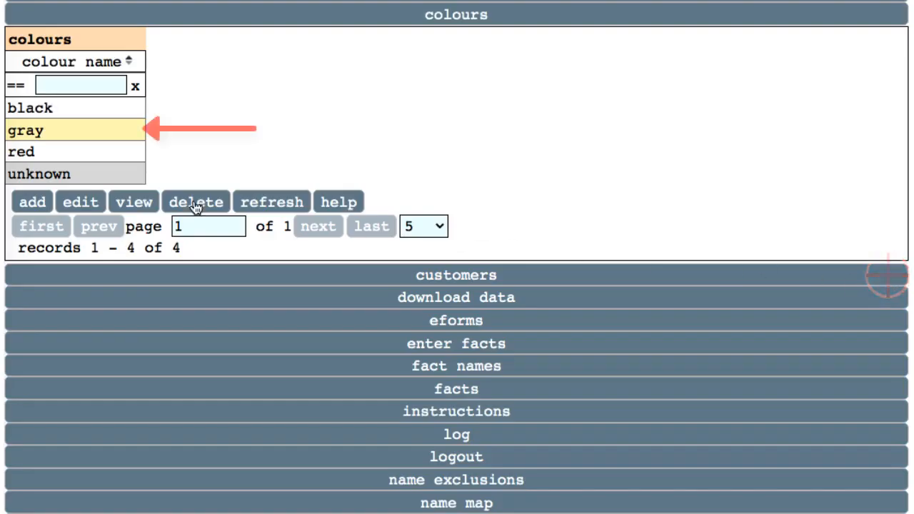
{"action": "left_click", "coordinate": [196, 203]}
{"action": "left_click", "coordinate": [50, 334]}
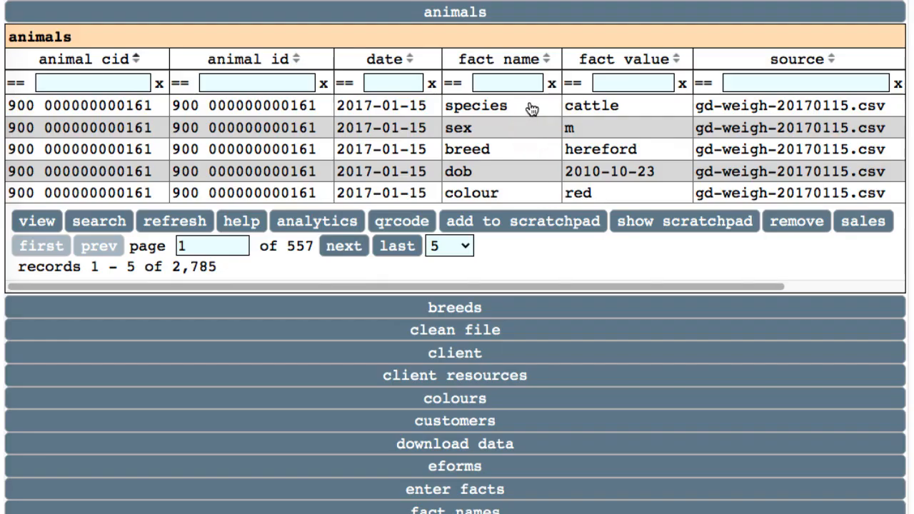
- View the species cattle record's details, step to the next record and back, close them, then refresh the grid
{"action": "left_click", "coordinate": [532, 108]}
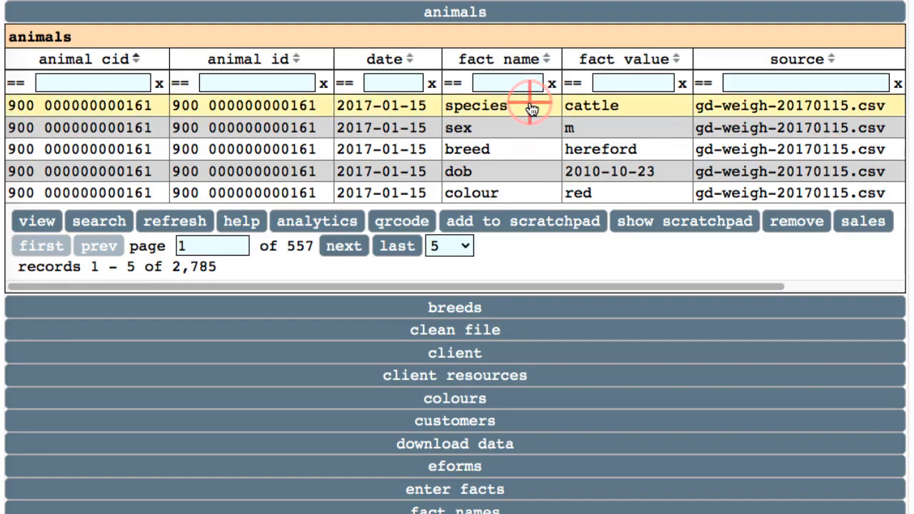
{"action": "left_click", "coordinate": [37, 222]}
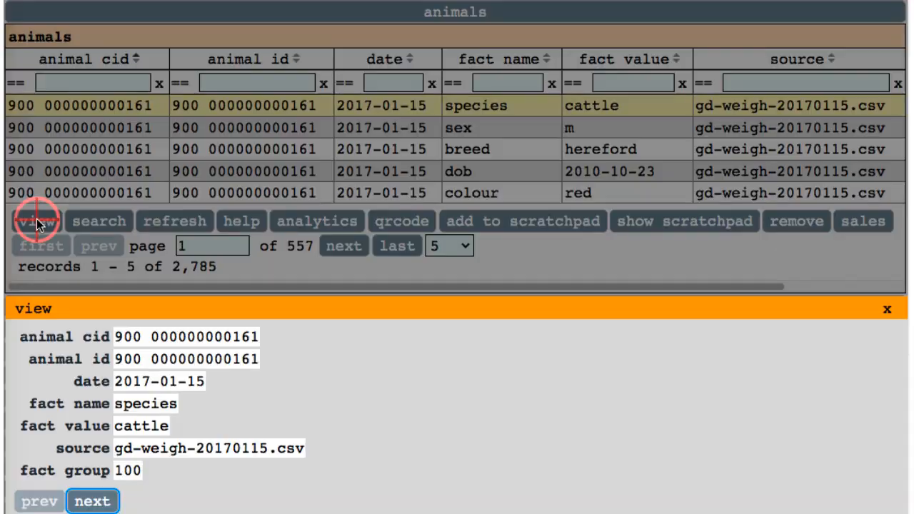
{"action": "left_click", "coordinate": [83, 503]}
{"action": "left_click", "coordinate": [52, 502]}
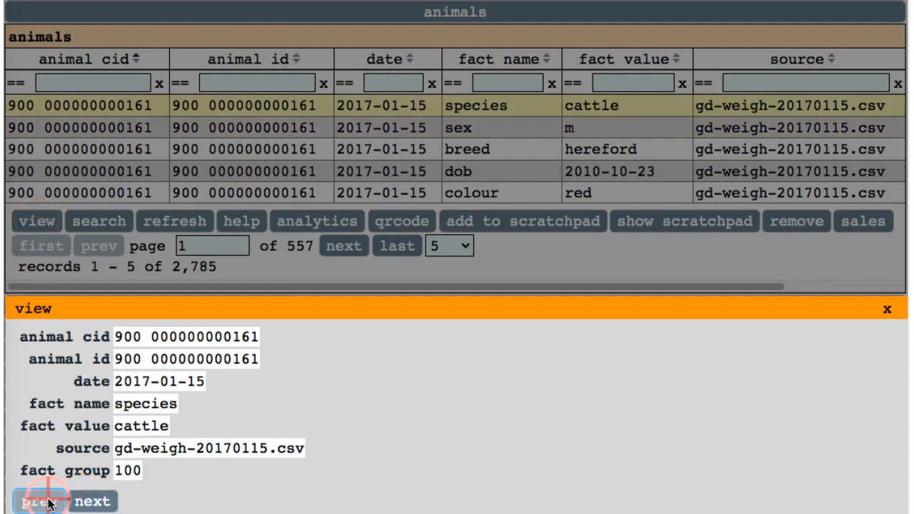
{"action": "left_click", "coordinate": [886, 312]}
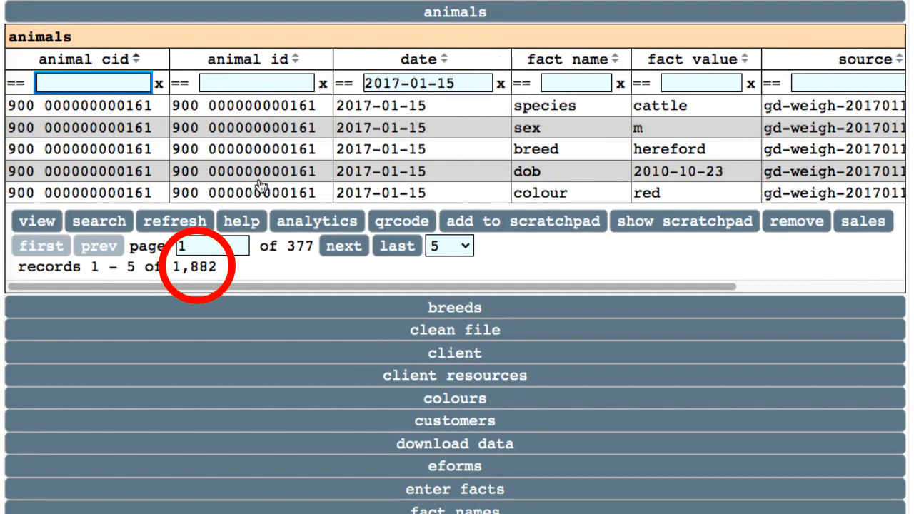
{"action": "left_click", "coordinate": [189, 225]}
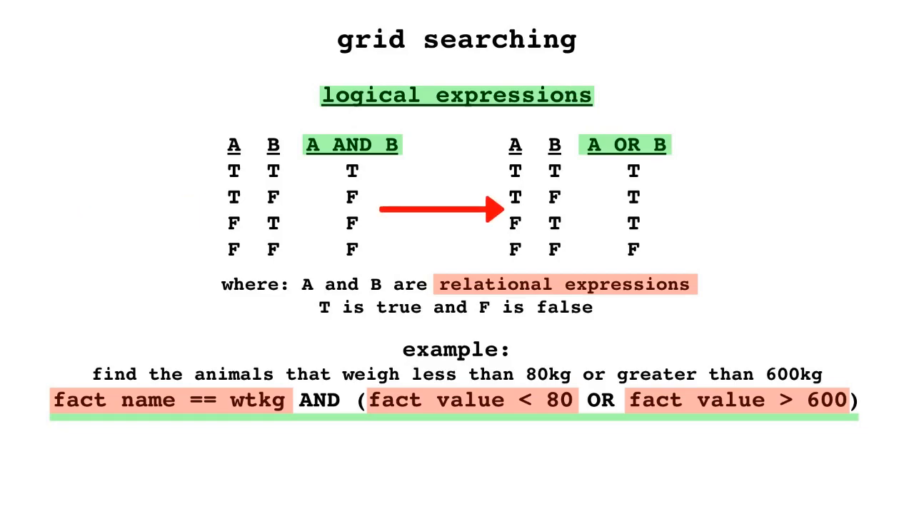
- Filter the grid to fact name wtkg with fact value greater than 600
{"action": "left_click", "coordinate": [518, 83]}
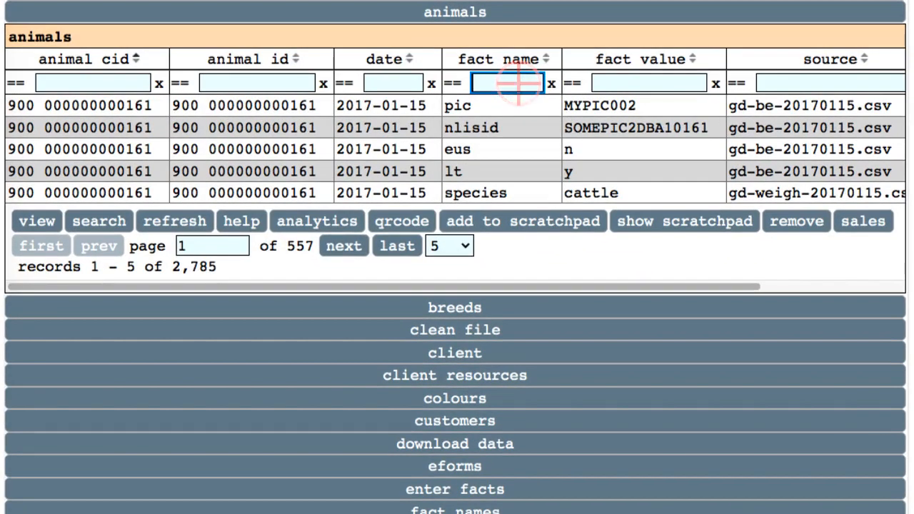
{"action": "key", "text": "Return"}
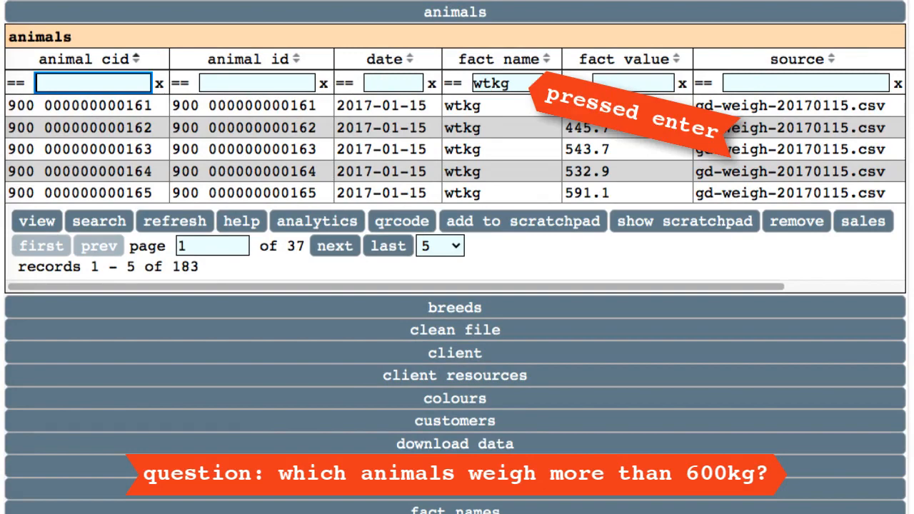
{"action": "left_click", "coordinate": [575, 83]}
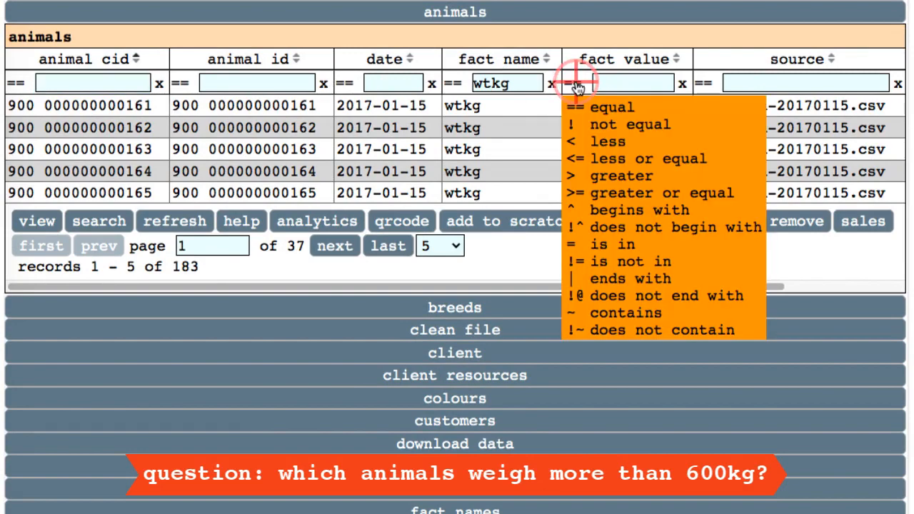
{"action": "left_click", "coordinate": [579, 176]}
{"action": "key", "text": "Return"}
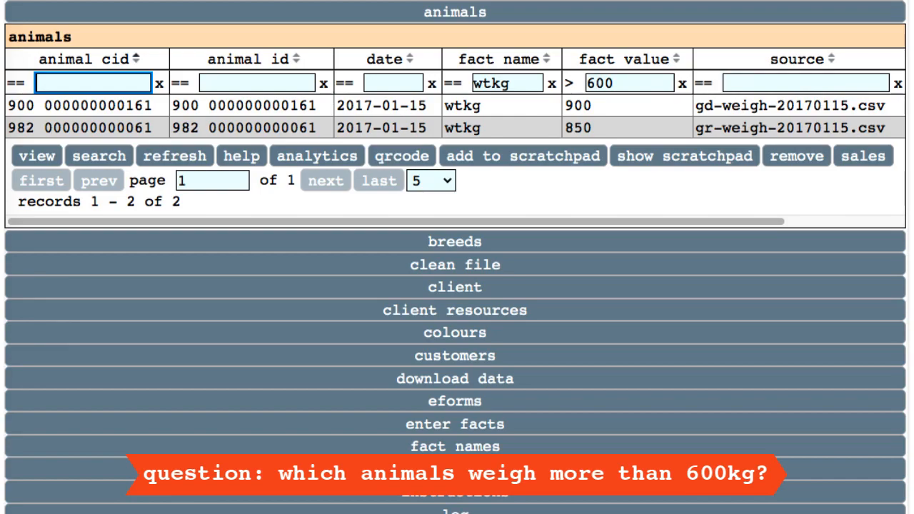
- Filter to date 2017-03-14, fact name pregtest and fact value 0
{"action": "left_click", "coordinate": [402, 83]}
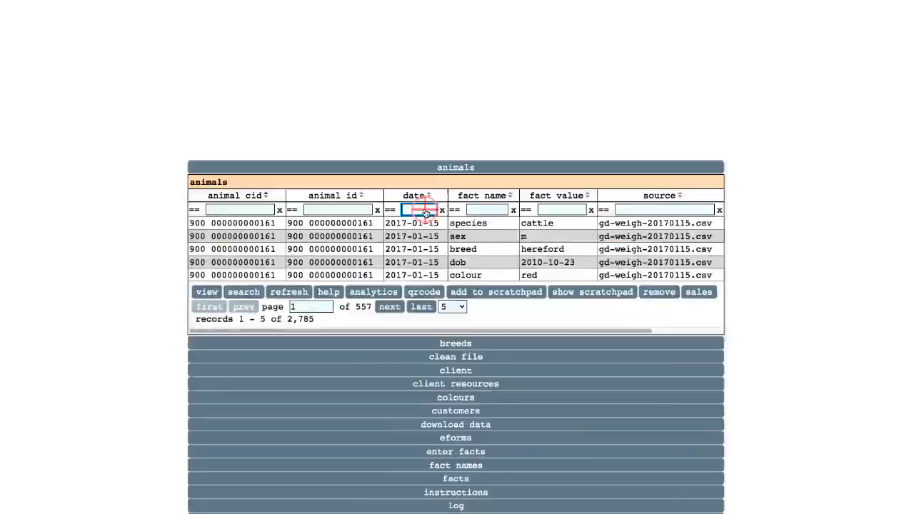
{"action": "type", "text": "2017-"}
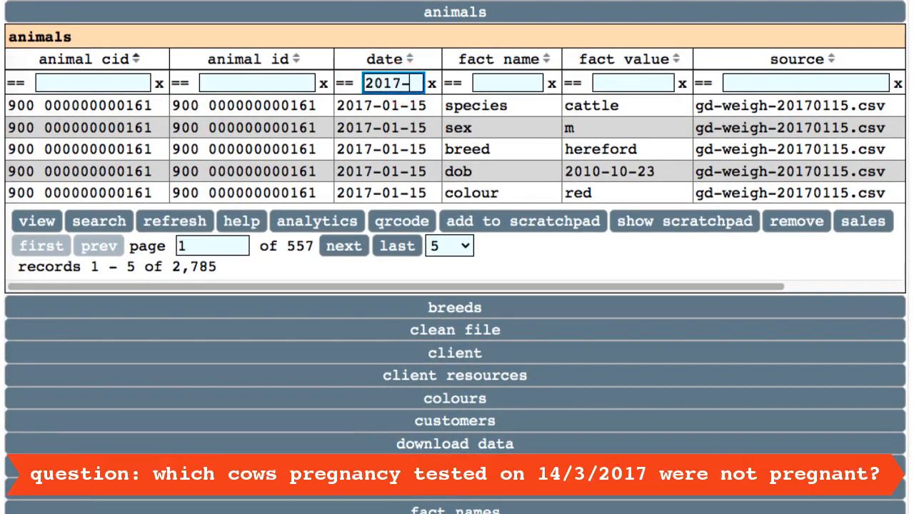
{"action": "type", "text": "03-14"}
{"action": "key", "text": "Return"}
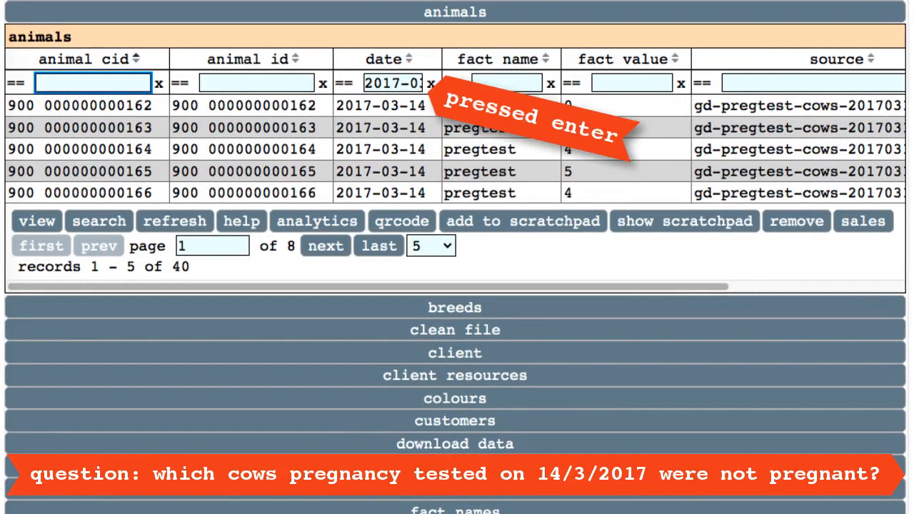
{"action": "left_click", "coordinate": [520, 83]}
{"action": "type", "text": "pregtest"}
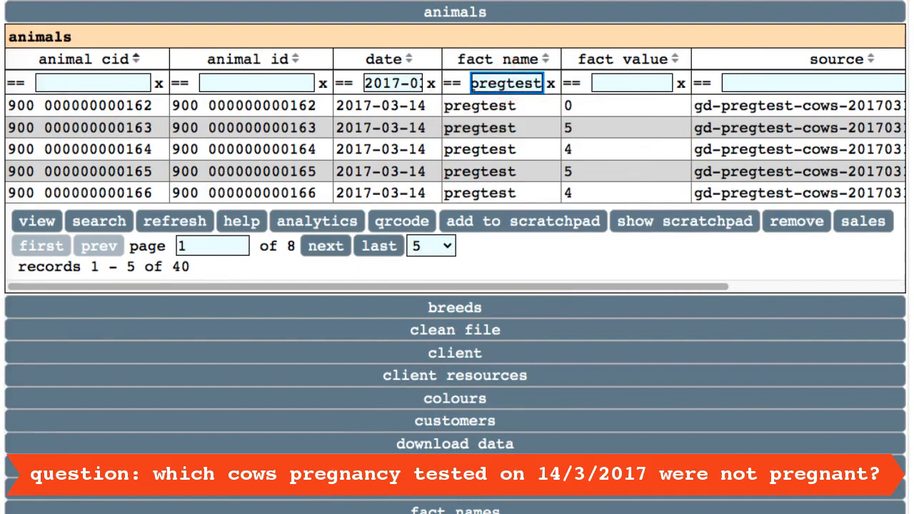
{"action": "key", "text": "Return"}
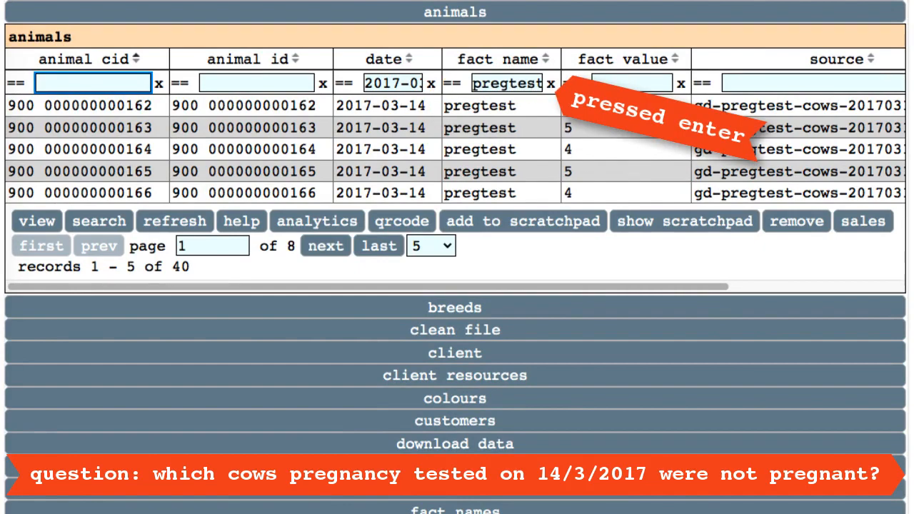
{"action": "left_click", "coordinate": [645, 84]}
{"action": "key", "text": "Return"}
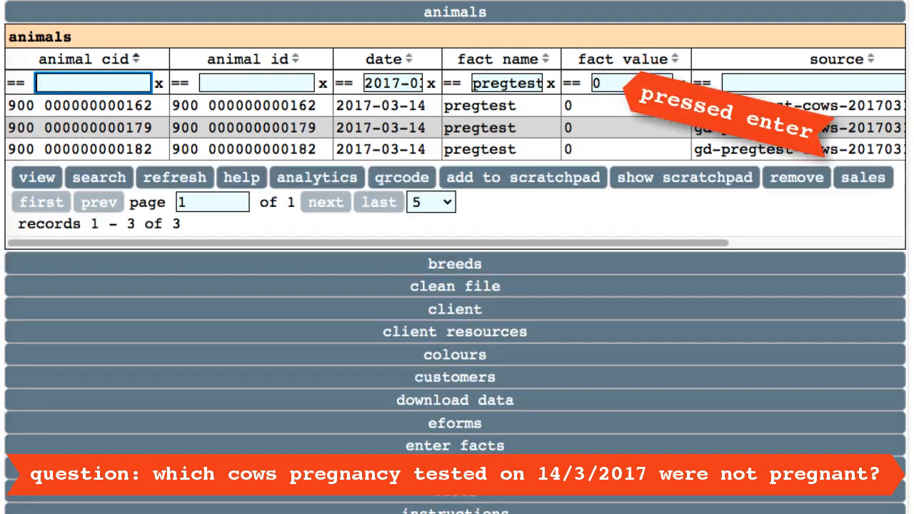
{"action": "scroll", "coordinate": [454, 135], "scroll_direction": "right", "scroll_amount": 1}
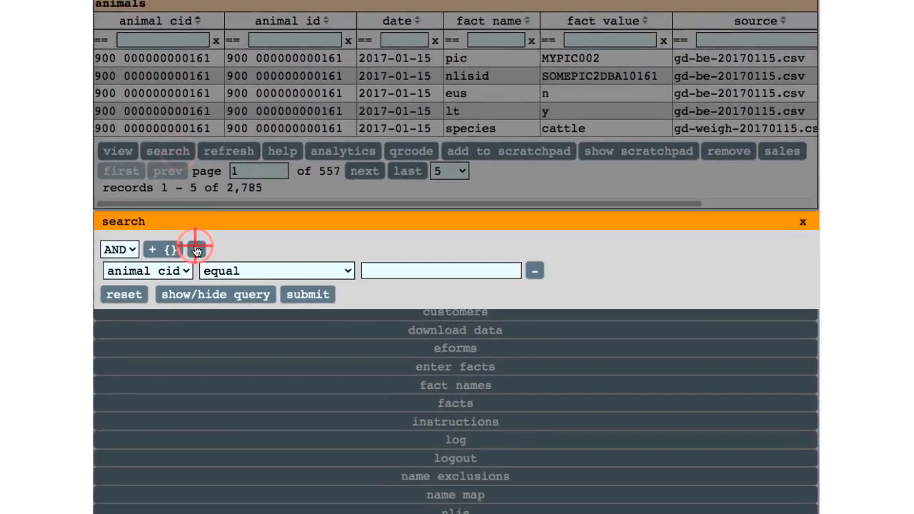
- Add a search condition: fact name equals wtkg
{"action": "left_click", "coordinate": [184, 271]}
{"action": "left_click", "coordinate": [168, 319]}
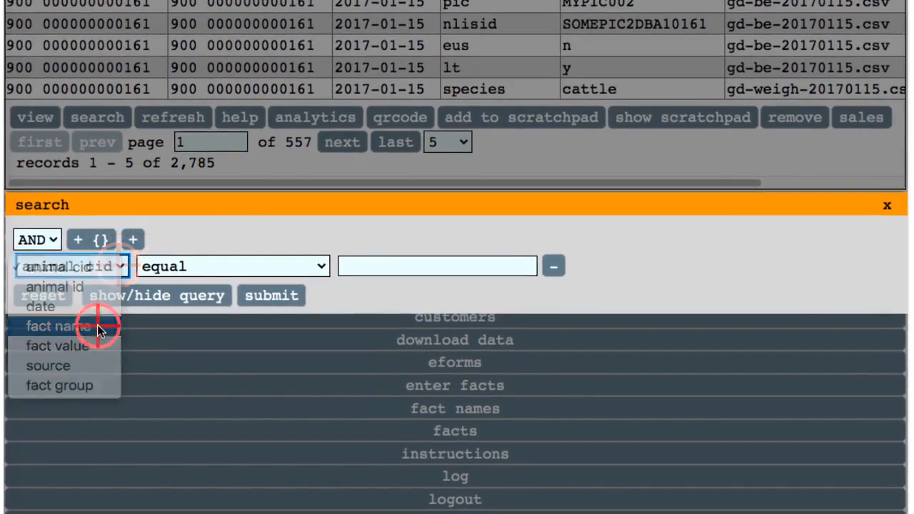
{"action": "left_click", "coordinate": [388, 280]}
{"action": "type", "text": "wt"}
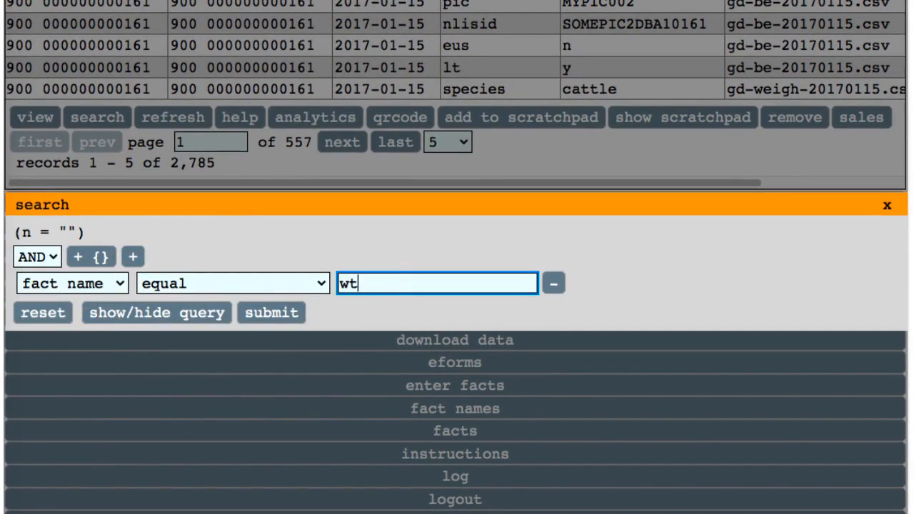
{"action": "type", "text": "kg"}
{"action": "key", "text": "Tab"}
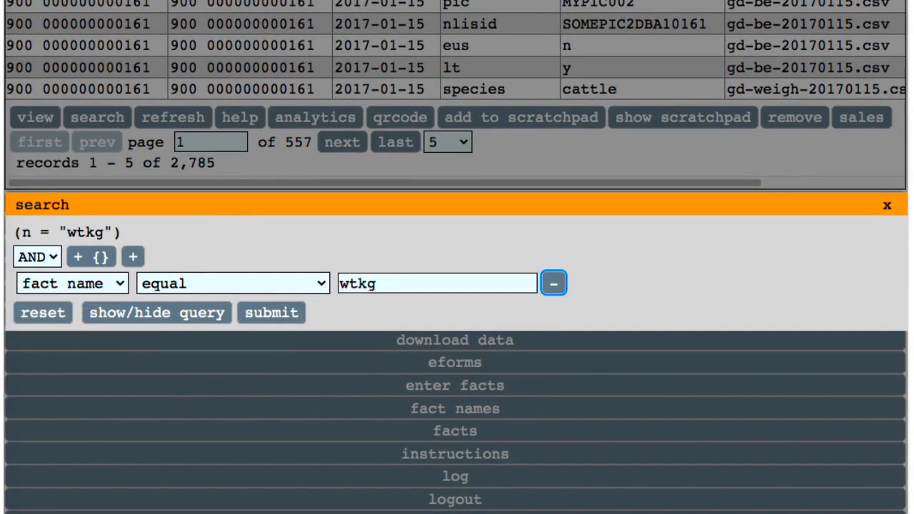
- Add a nested OR group with the condition fact value less than 80
{"action": "left_click", "coordinate": [97, 261]}
{"action": "left_click", "coordinate": [57, 287]}
{"action": "left_click", "coordinate": [35, 310]}
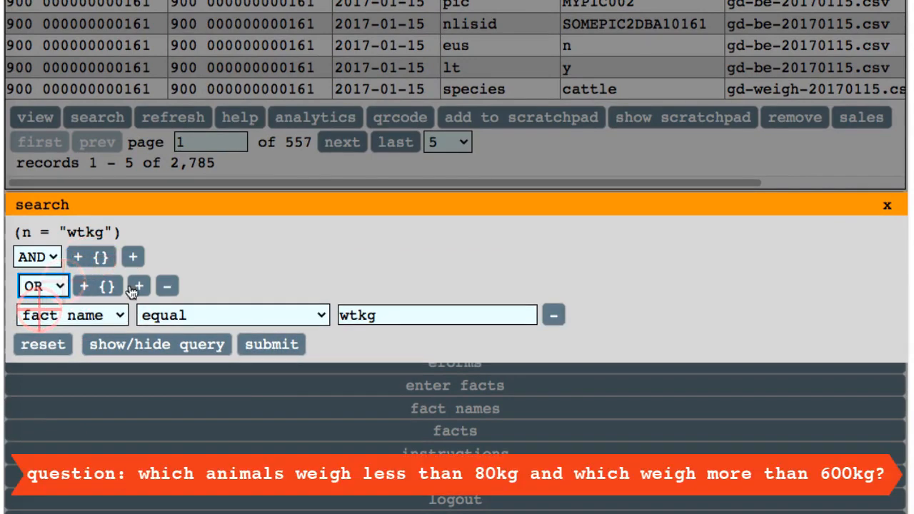
{"action": "left_click", "coordinate": [137, 286]}
{"action": "left_click", "coordinate": [125, 312]}
{"action": "left_click", "coordinate": [113, 395]}
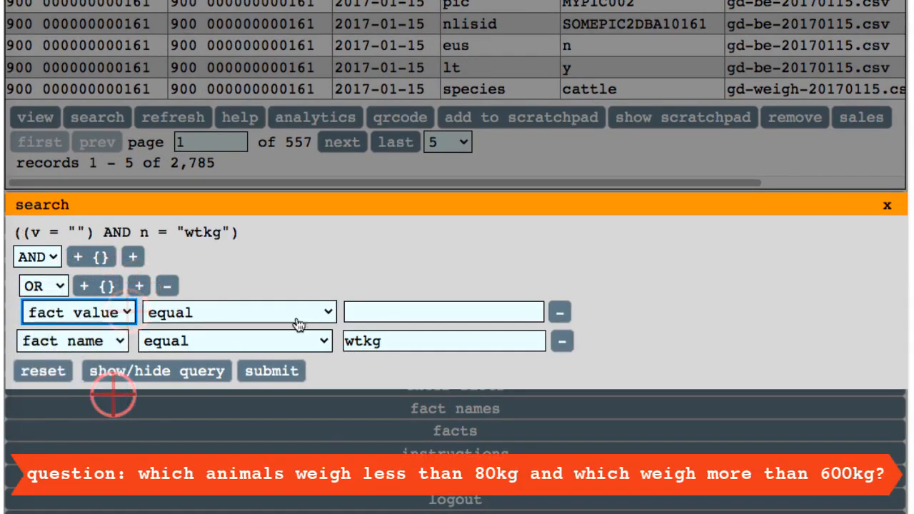
{"action": "left_click", "coordinate": [327, 312]}
{"action": "left_click", "coordinate": [241, 351]}
{"action": "left_click", "coordinate": [437, 313]}
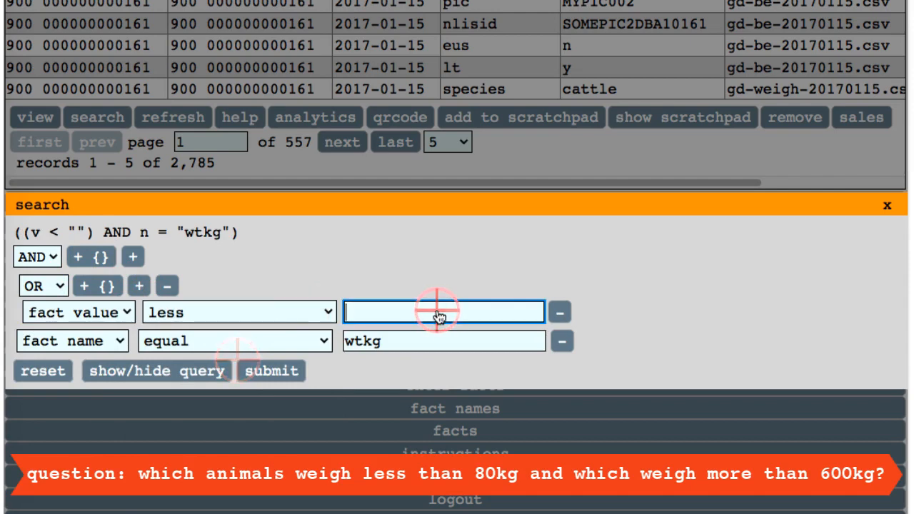
{"action": "type", "text": "80"}
{"action": "key", "text": "Tab"}
- Add fact value greater than 600 as the OR group's second condition
{"action": "left_click", "coordinate": [140, 287]}
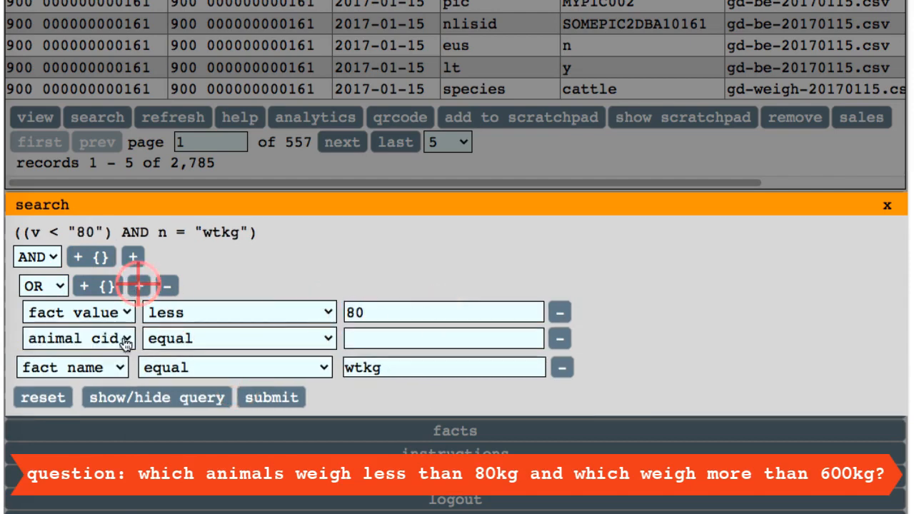
{"action": "left_click", "coordinate": [123, 340]}
{"action": "left_click", "coordinate": [100, 420]}
{"action": "left_click", "coordinate": [328, 340]}
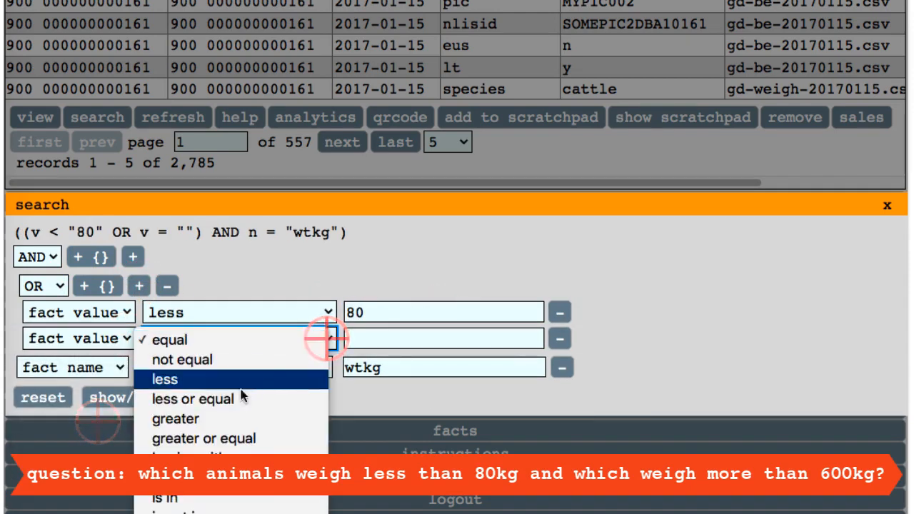
{"action": "left_click", "coordinate": [220, 419]}
{"action": "left_click", "coordinate": [440, 338]}
{"action": "type", "text": "600"}
{"action": "key", "text": "Tab"}
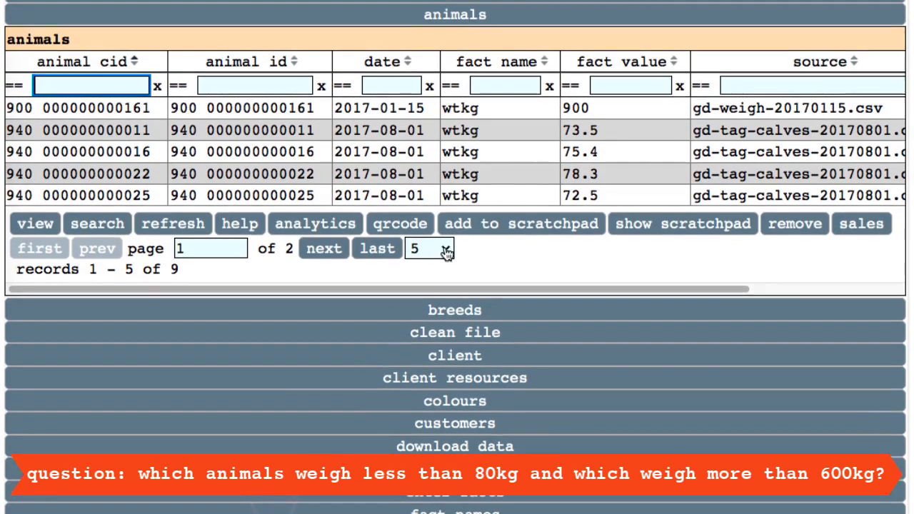
- Show 10 records per page and sort the results by fact value, toggling the order
{"action": "left_click", "coordinate": [447, 138]}
{"action": "left_click", "coordinate": [443, 164]}
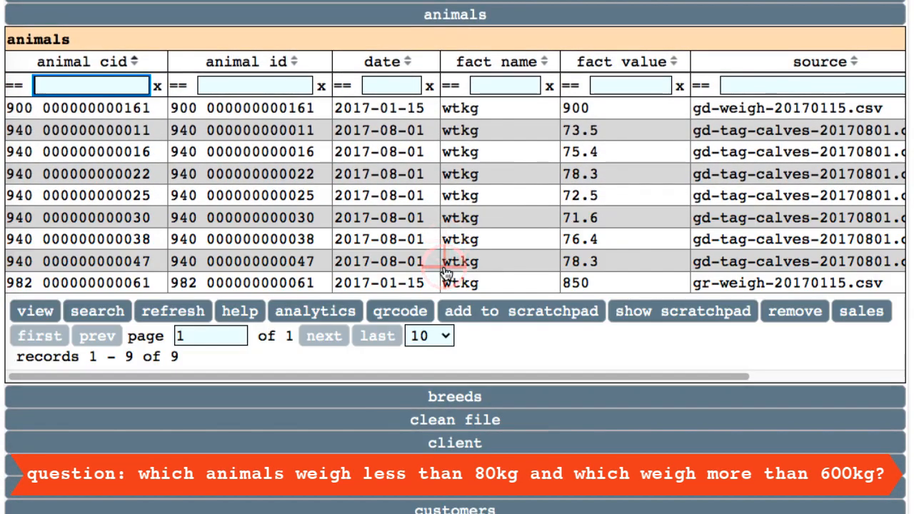
{"action": "left_click", "coordinate": [674, 62]}
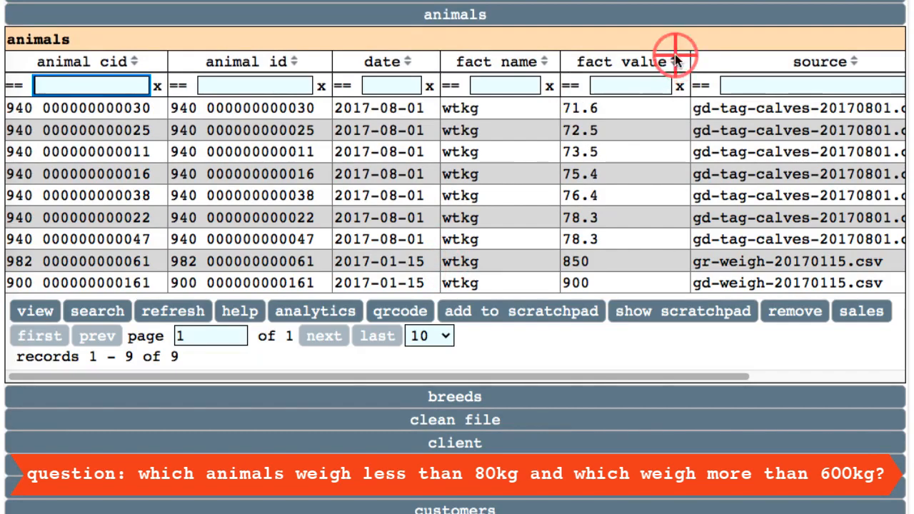
{"action": "left_click", "coordinate": [675, 63]}
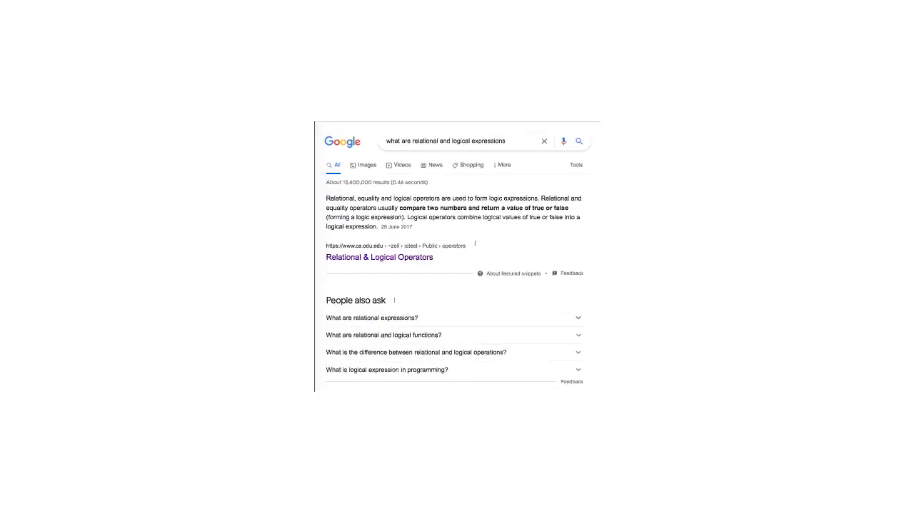